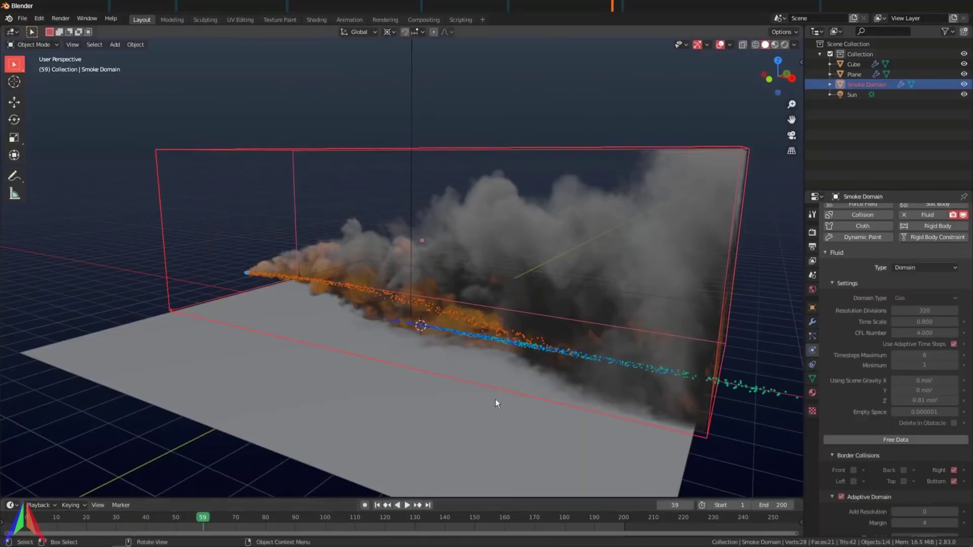
# Jump the Blender flamethrower tutorial ahead to its Fire Shader chapter.
pyautogui.moveTo(722, 522)
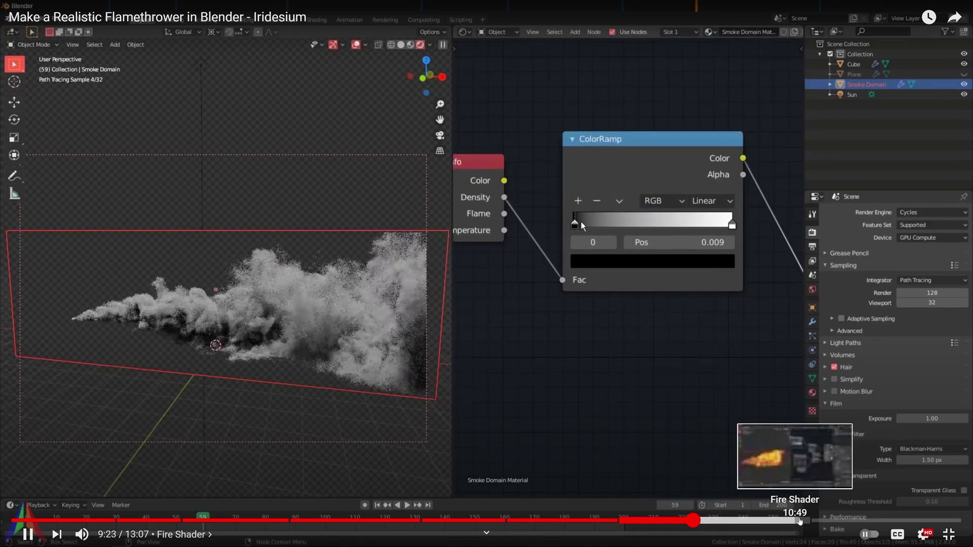
pyautogui.click(785, 519)
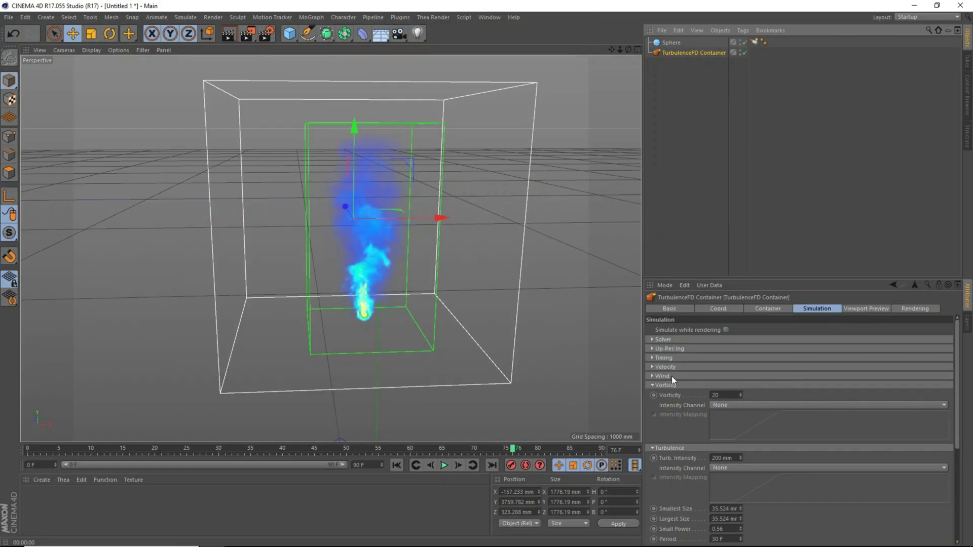
# Expand the Wind group in the TurbulenceFD container's Simulation tab.
pyautogui.click(671, 376)
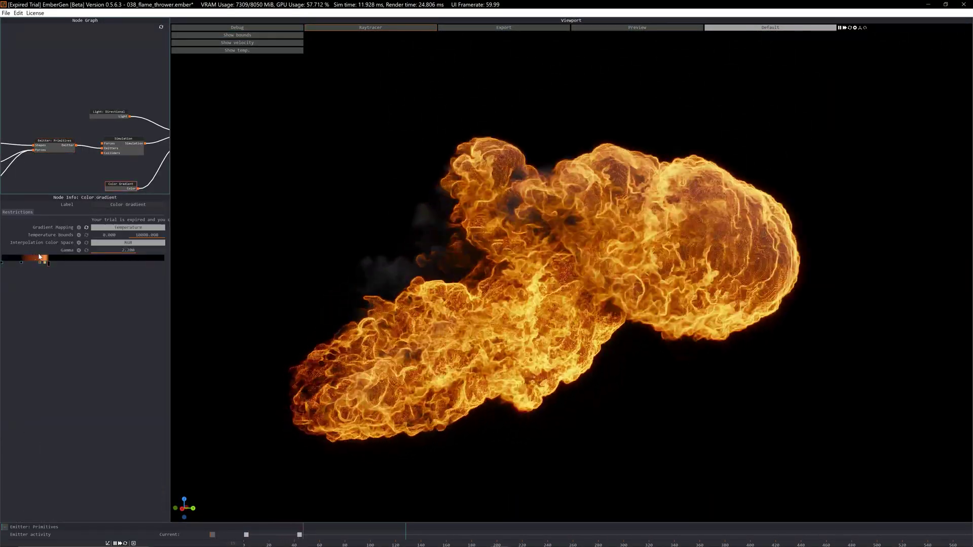
# Change one flamethrower Color Gradient stop from blue to pure green.
pyautogui.doubleClick(39, 263)
pyautogui.moveTo(22, 93); pyautogui.dragTo(26, 70)
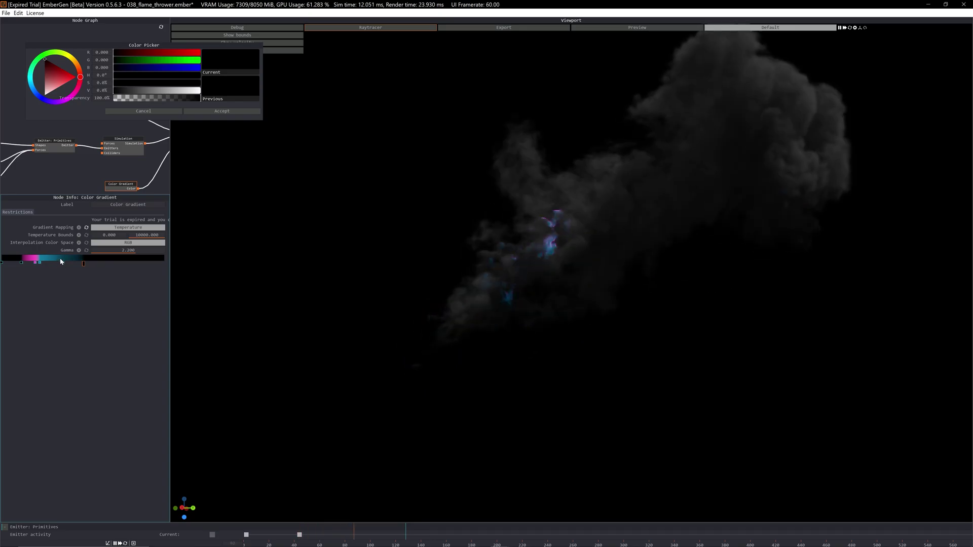
pyautogui.click(183, 60)
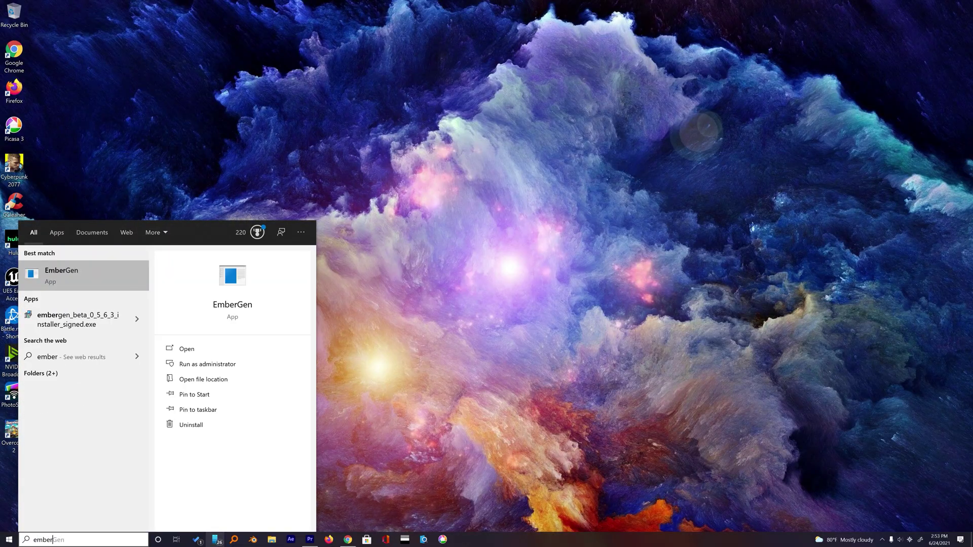
# Launch EmberGen from the Start search results for 'ember'.
pyautogui.press('Return')
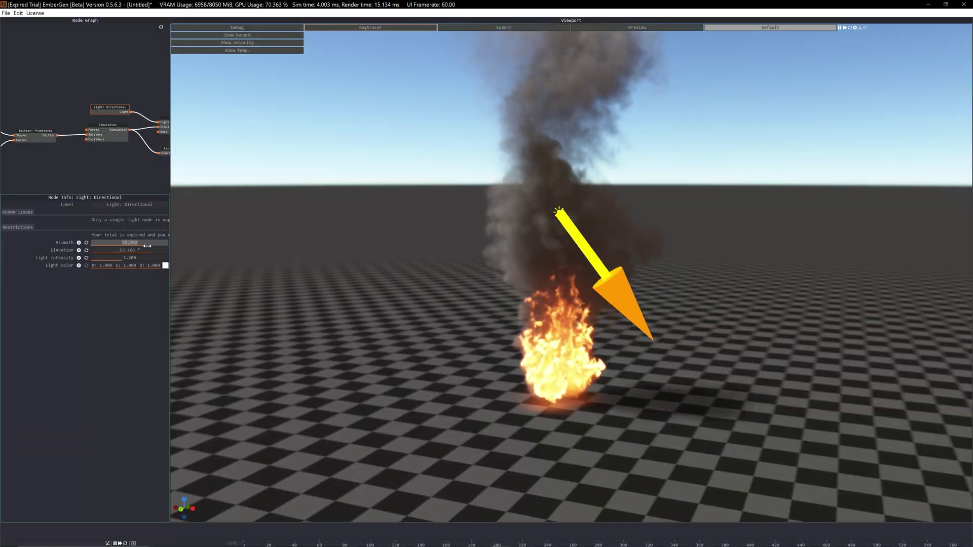
# Lower the directional light's Azimuth so the light points down at the fire.
pyautogui.moveTo(147, 246); pyautogui.dragTo(95, 259)
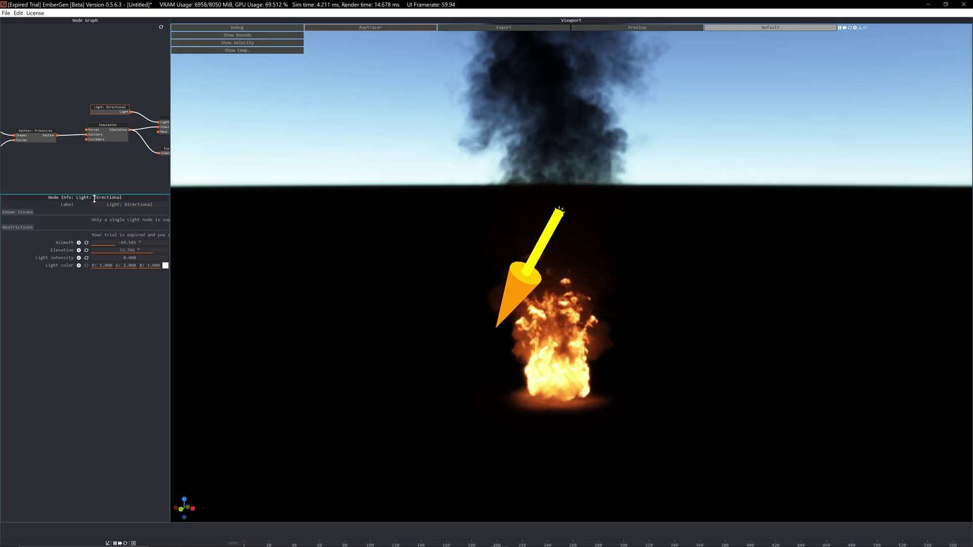
# Brighten the directional light, view the fire and its bounding box, then dim it to 0.401.
pyautogui.click(109, 108)
pyautogui.moveTo(116, 258); pyautogui.dragTo(159, 259)
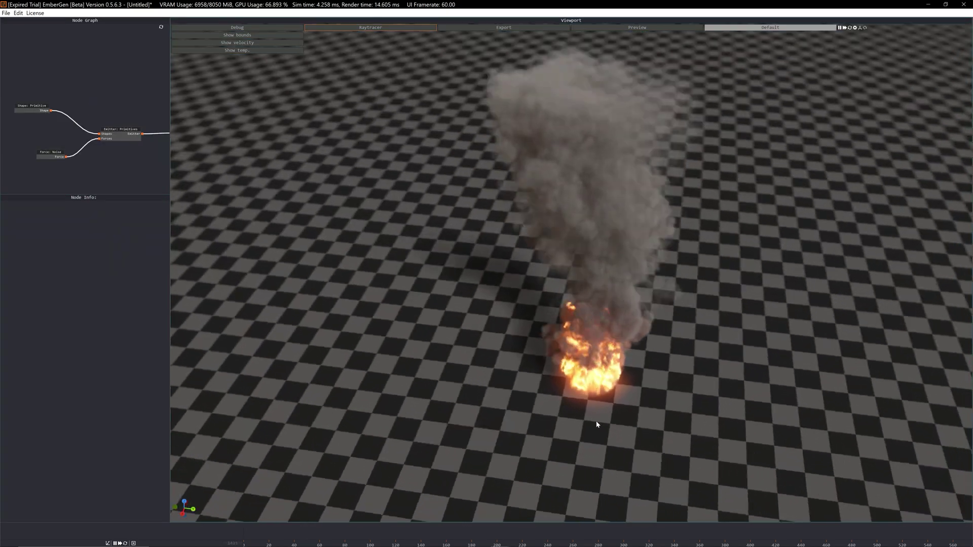
pyautogui.moveTo(595, 424); pyautogui.dragTo(491, 411, button='middle')
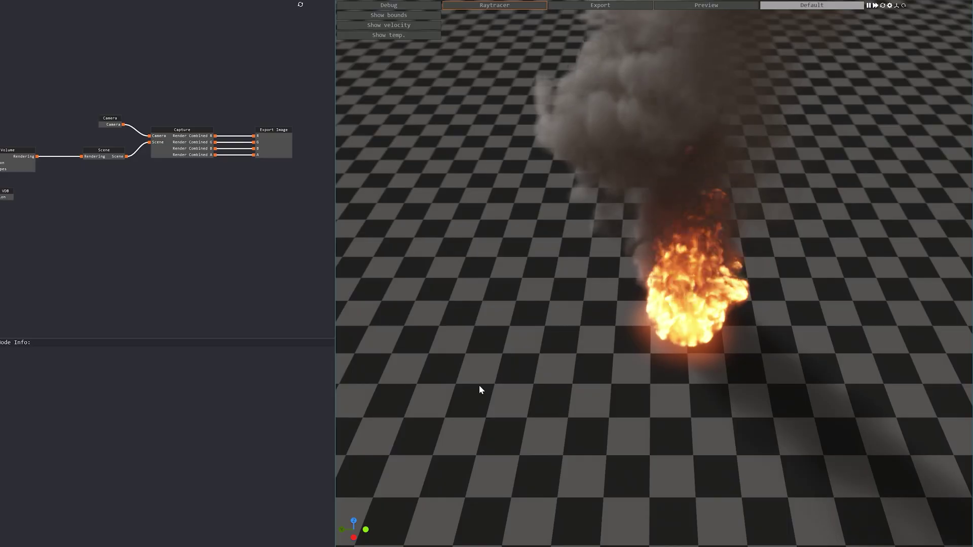
pyautogui.moveTo(479, 385); pyautogui.dragTo(562, 345, button='middle')
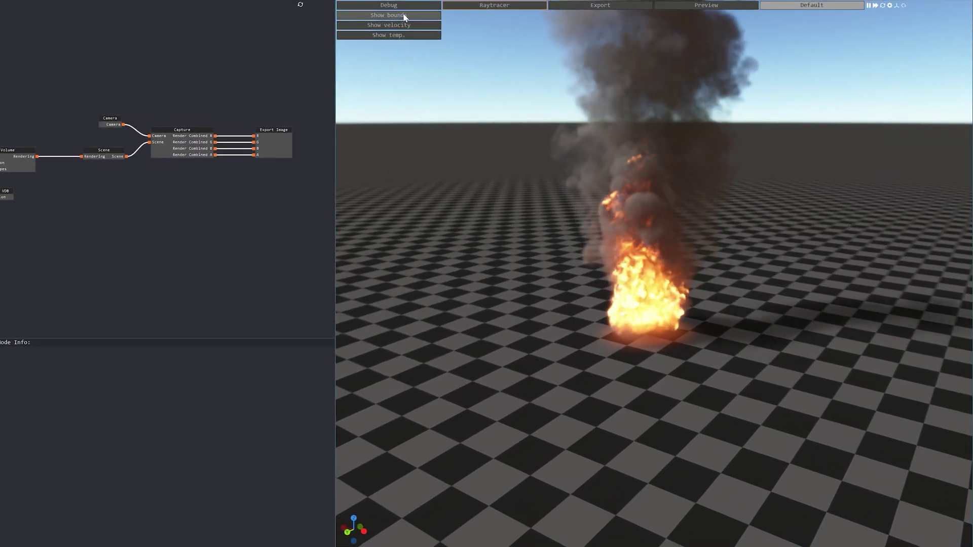
pyautogui.click(405, 17)
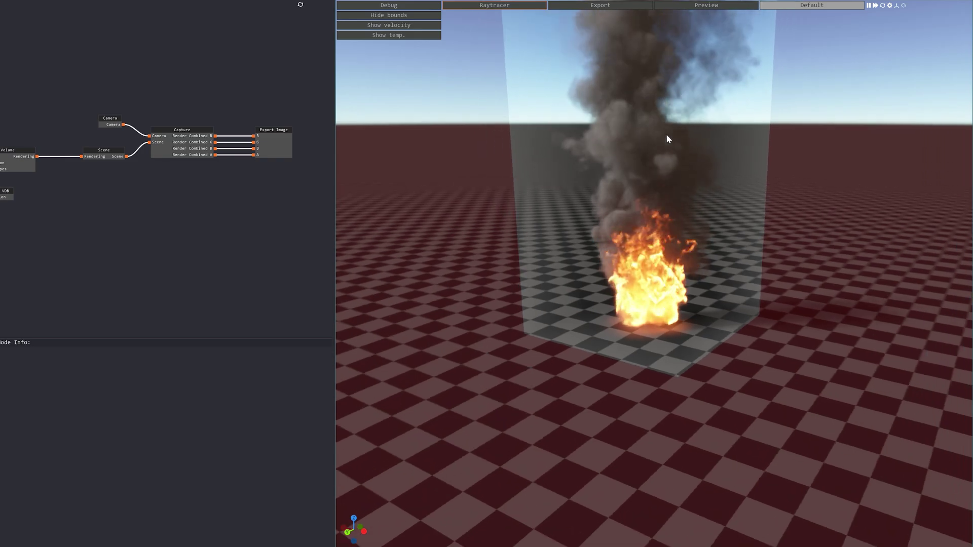
pyautogui.moveTo(665, 133); pyautogui.dragTo(571, 289)
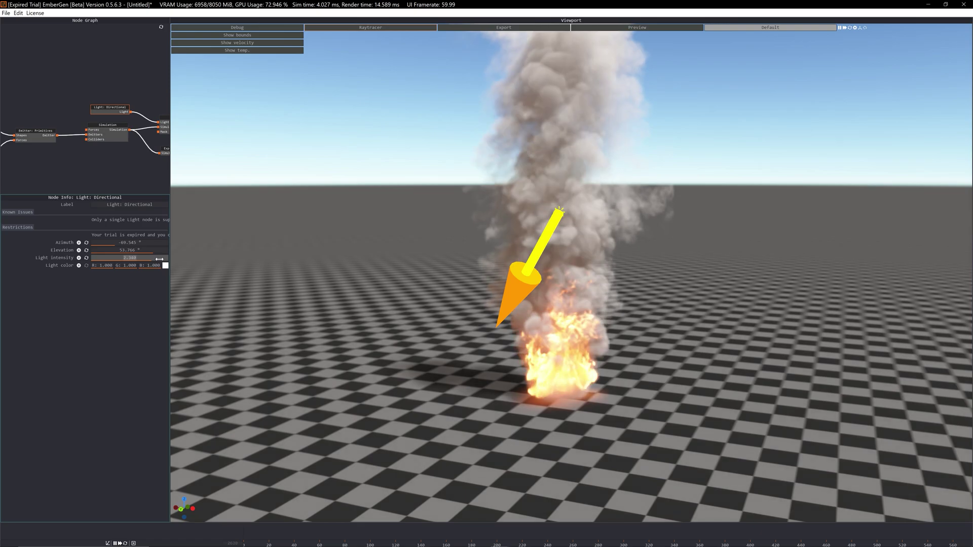
pyautogui.moveTo(126, 258); pyautogui.dragTo(93, 260)
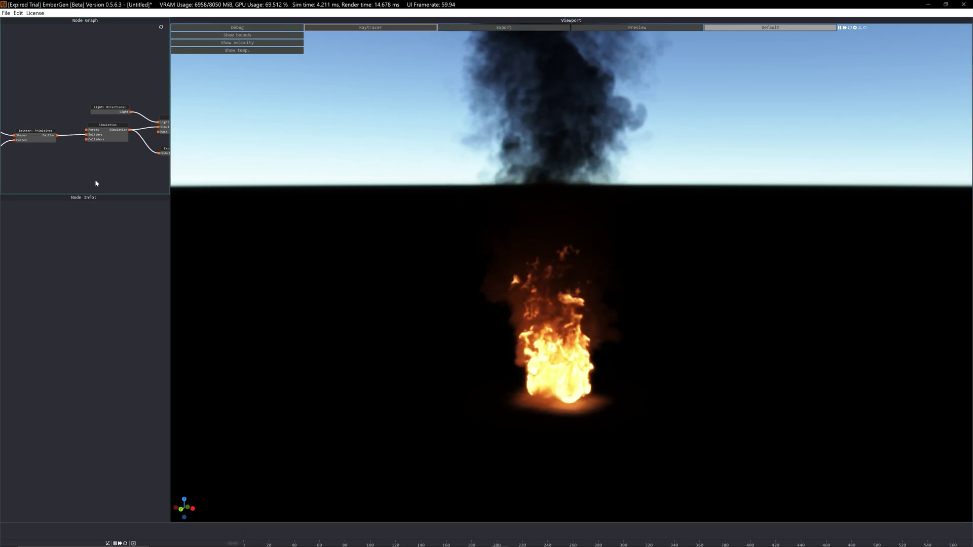
# Vary the emitter's Fuel Rate, cutting it to 0 and settling at about 45.8.
pyautogui.click(107, 131)
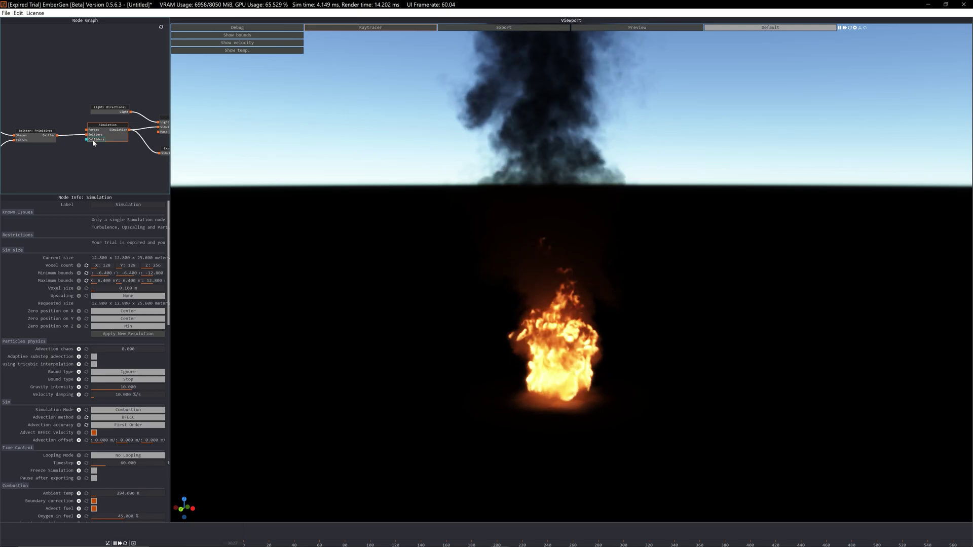
pyautogui.click(44, 136)
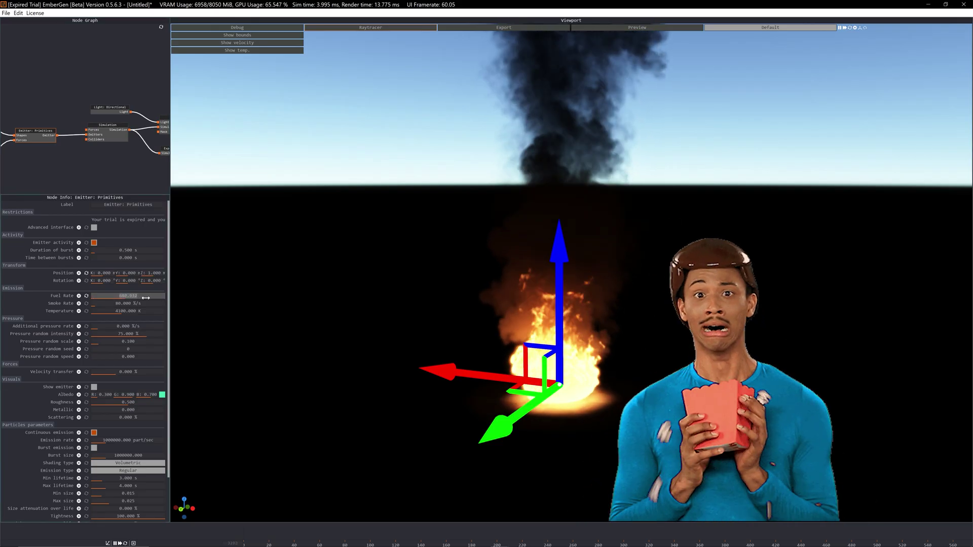
pyautogui.moveTo(145, 298); pyautogui.dragTo(153, 298)
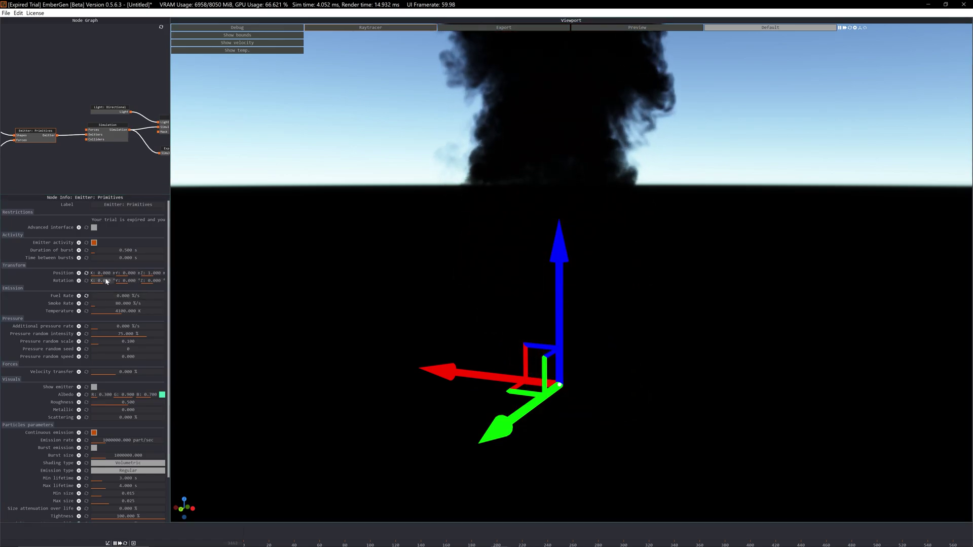
pyautogui.moveTo(100, 294); pyautogui.dragTo(127, 296)
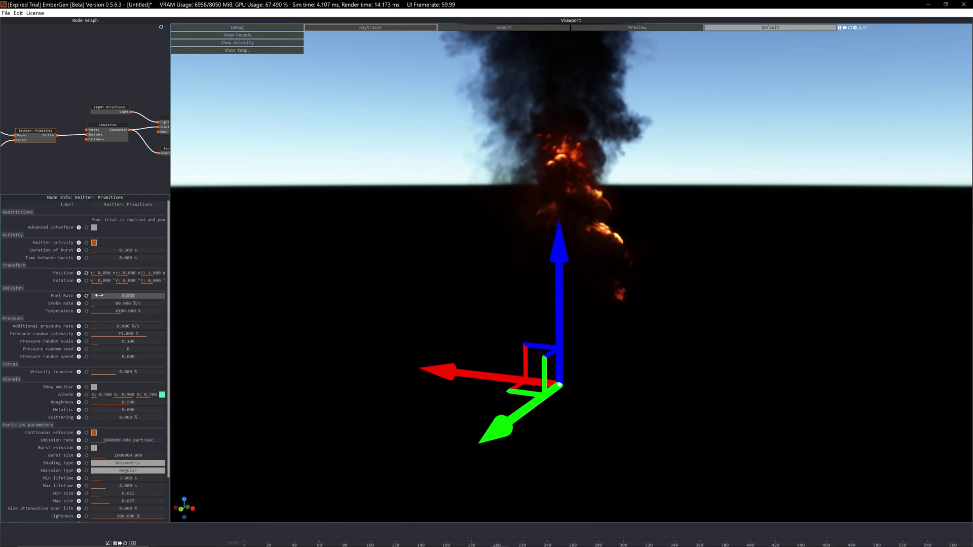
pyautogui.moveTo(95, 296); pyautogui.dragTo(114, 295)
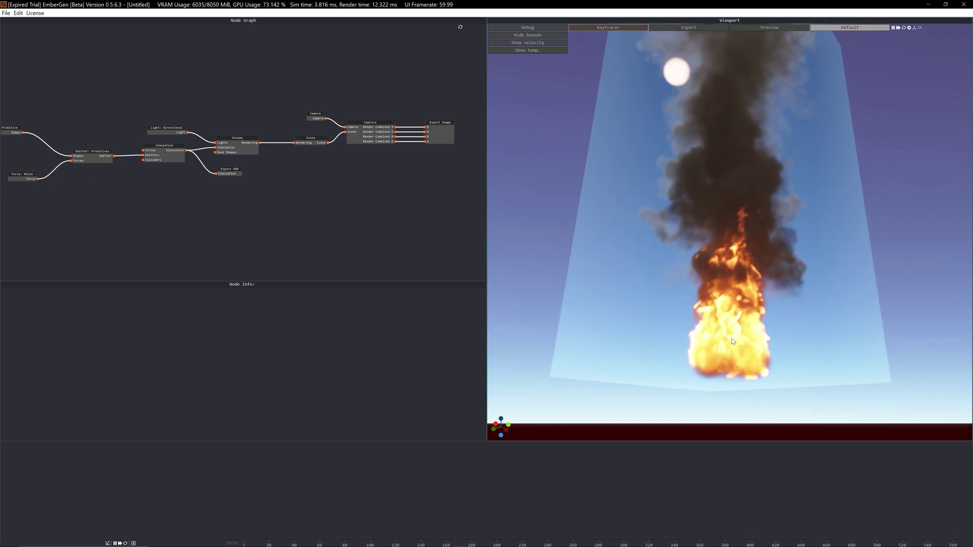
# Open the 038_flame_thrower.ember preset from the EmberGenBeta presets folder.
pyautogui.moveTo(567, 310); pyautogui.dragTo(643, 295)
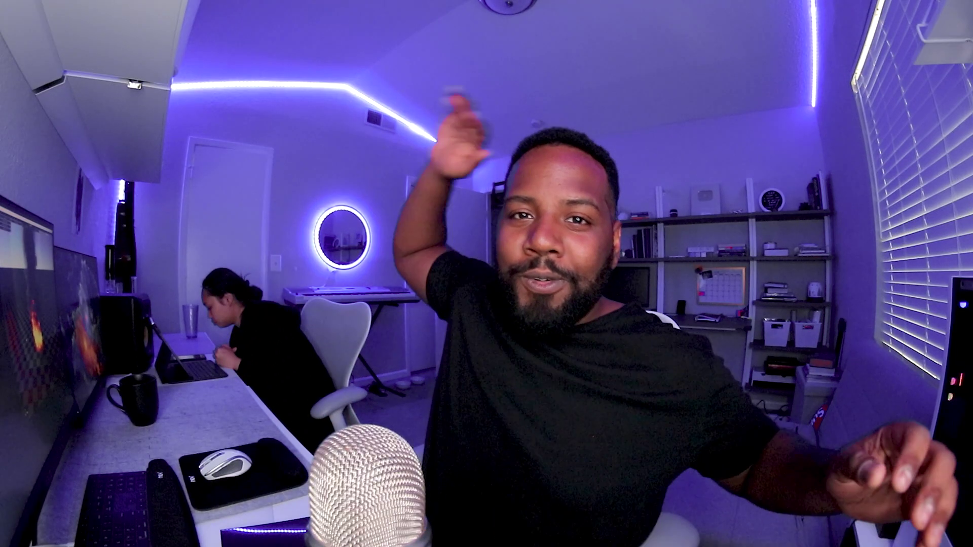
pyautogui.click(3, 14)
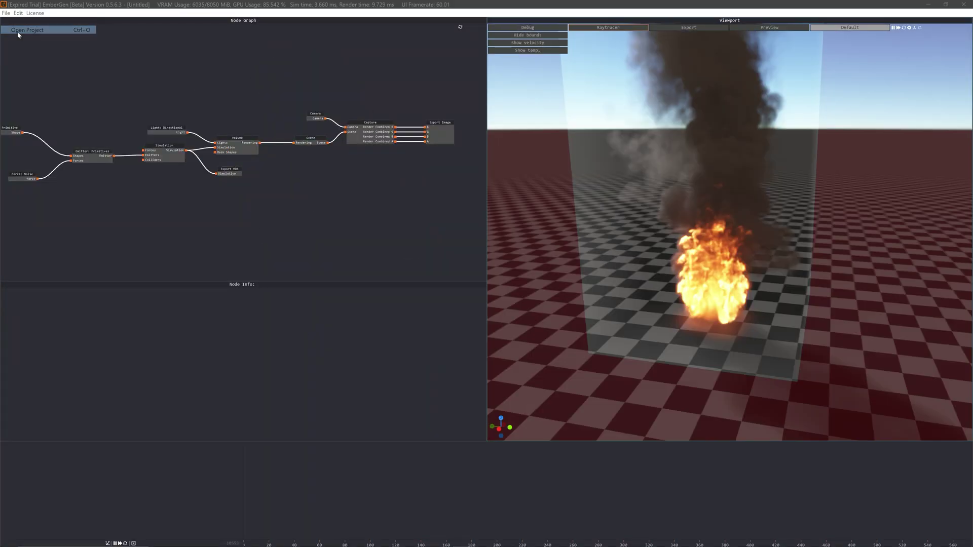
pyautogui.click(18, 32)
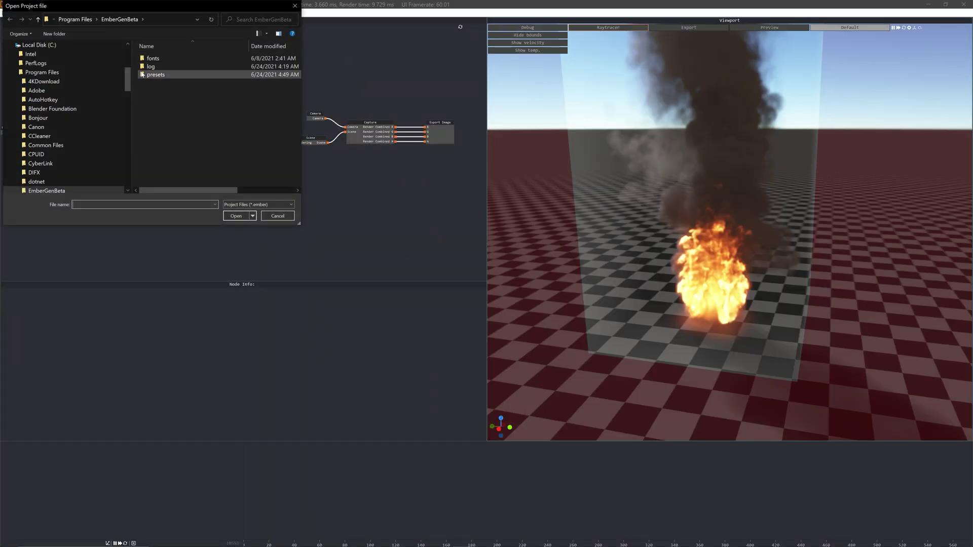
pyautogui.scroll(-3, 192, 118)
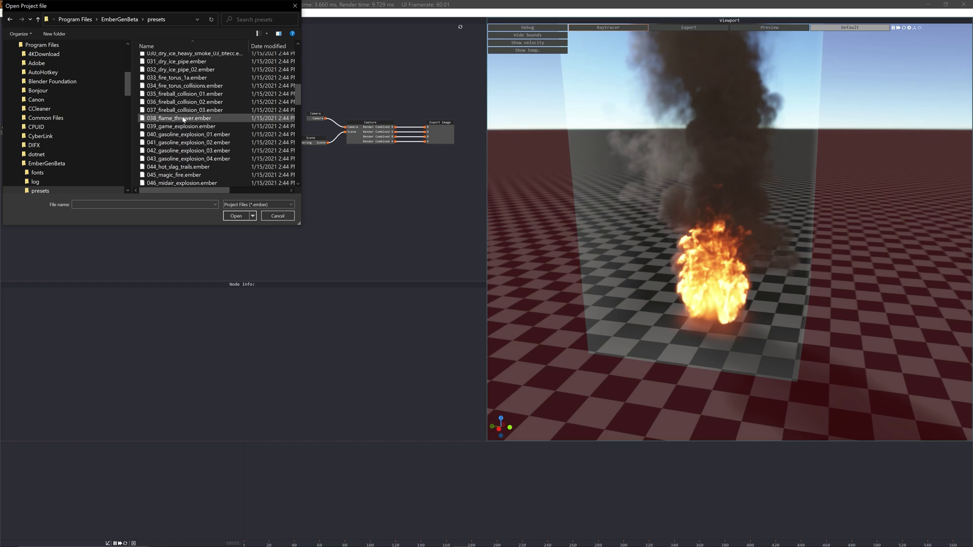
pyautogui.click(240, 218)
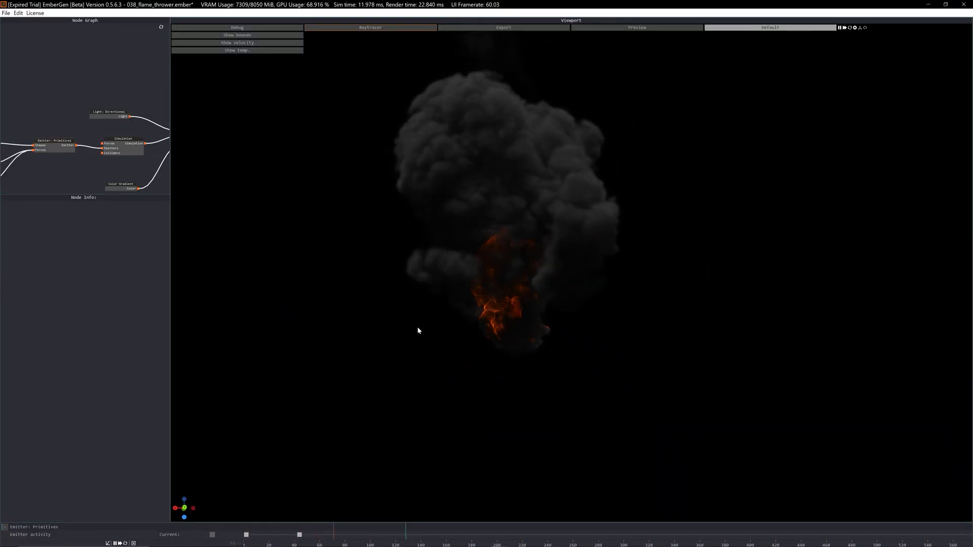
# Raise the flamethrower emitter's Smoke Rate to 554 for dense smoke.
pyautogui.click(63, 146)
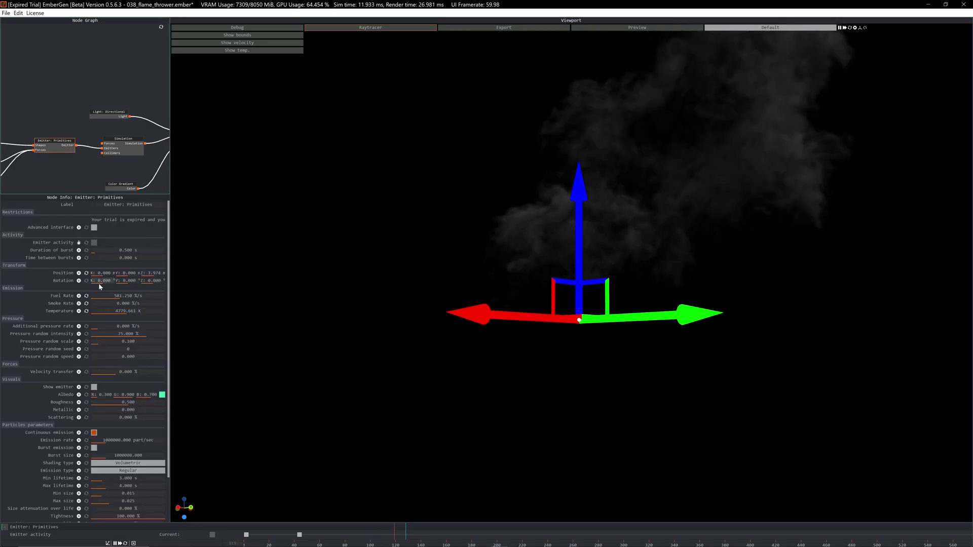
pyautogui.moveTo(106, 303); pyautogui.dragTo(136, 303)
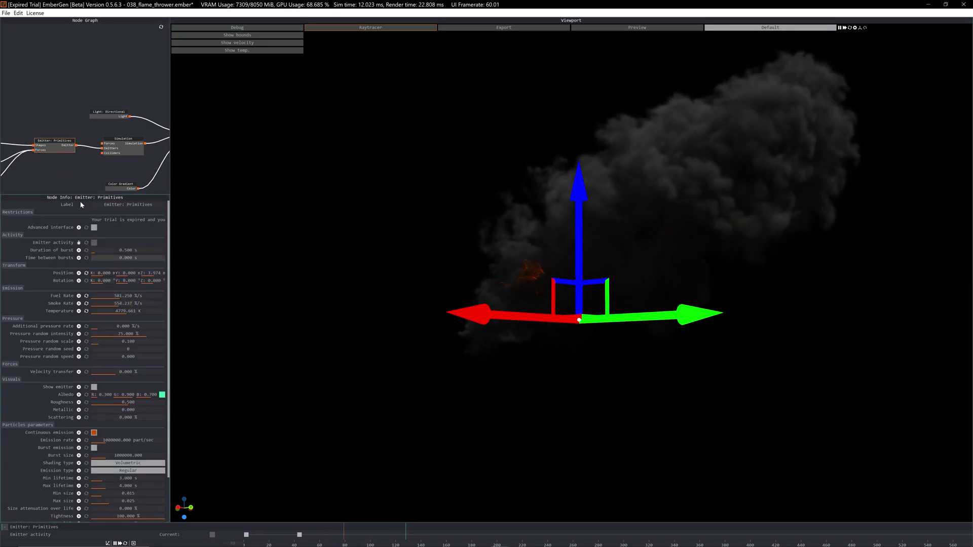
pyautogui.click(77, 168)
pyautogui.click(56, 145)
pyautogui.click(59, 156)
# Pause playback and raise the emitter's Additional pressure rate to about 171.5.
pyautogui.moveTo(544, 390); pyautogui.dragTo(652, 363)
pyautogui.press('space')
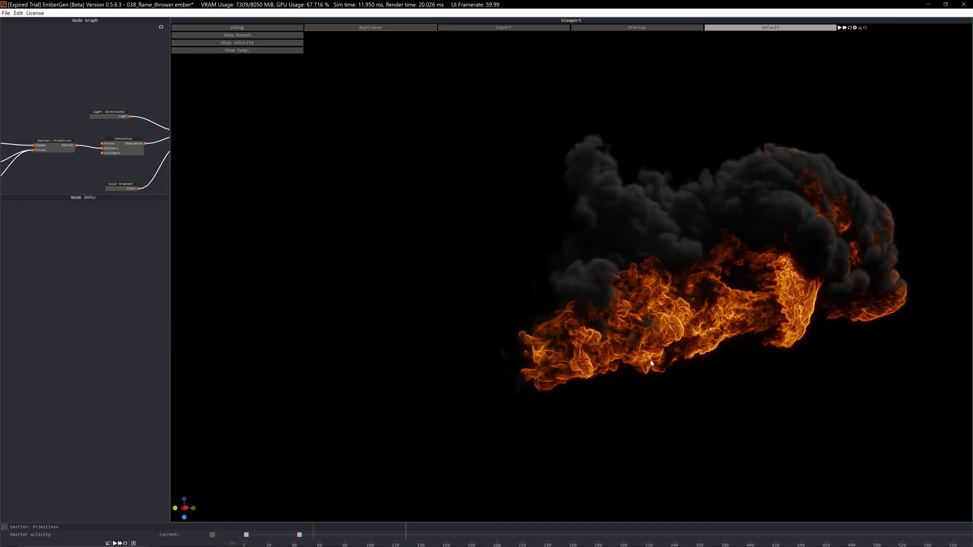
pyautogui.scroll(3, 652, 363)
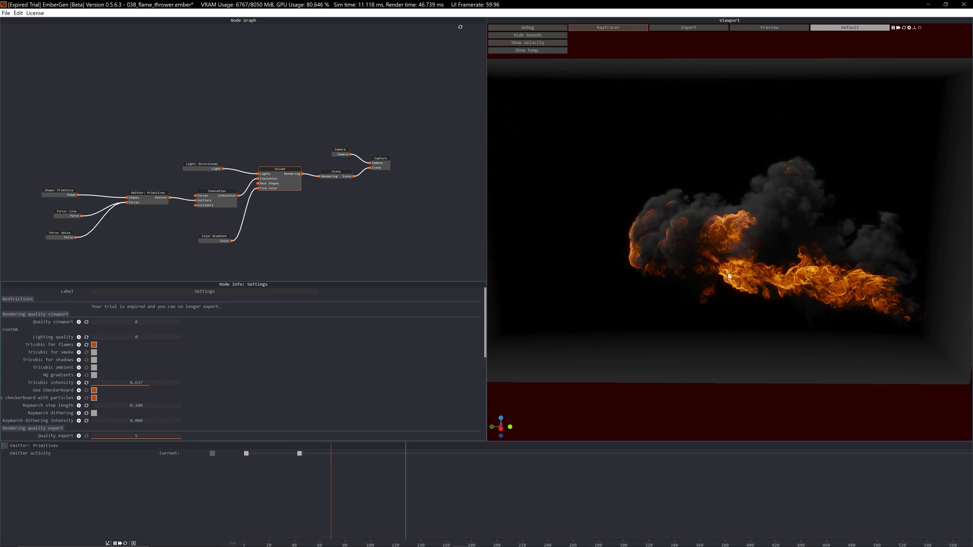
pyautogui.moveTo(799, 291)
pyautogui.mouseDown()
pyautogui.moveTo(784, 296)
pyautogui.moveTo(807, 299)
pyautogui.mouseUp()
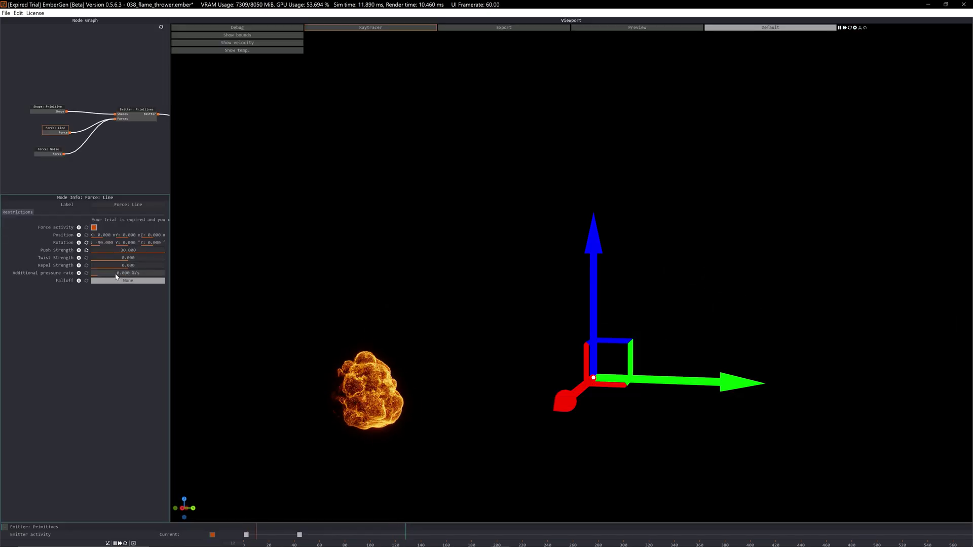
pyautogui.moveTo(116, 277)
pyautogui.mouseDown()
pyautogui.moveTo(126, 276)
pyautogui.moveTo(115, 278)
pyautogui.mouseUp()
pyautogui.moveTo(389, 366); pyautogui.dragTo(405, 401)
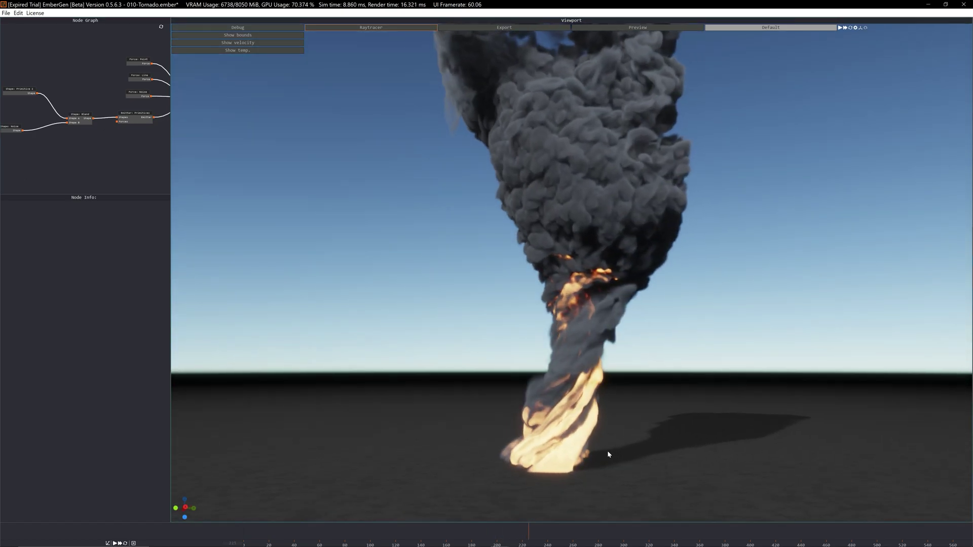
# Orbit around the tornado simulation to view its swirling column from other sides.
pyautogui.moveTo(607, 451); pyautogui.dragTo(649, 449)
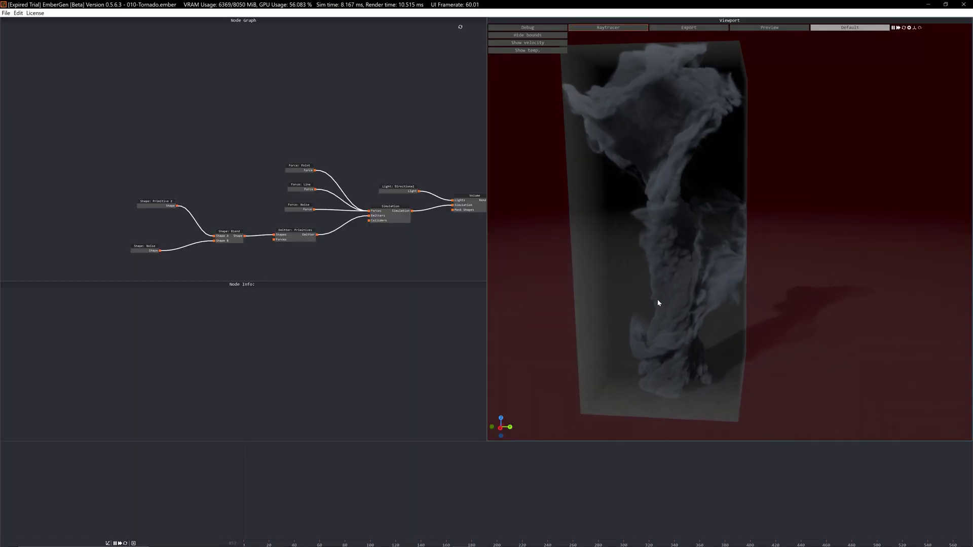
pyautogui.moveTo(657, 303); pyautogui.dragTo(521, 321)
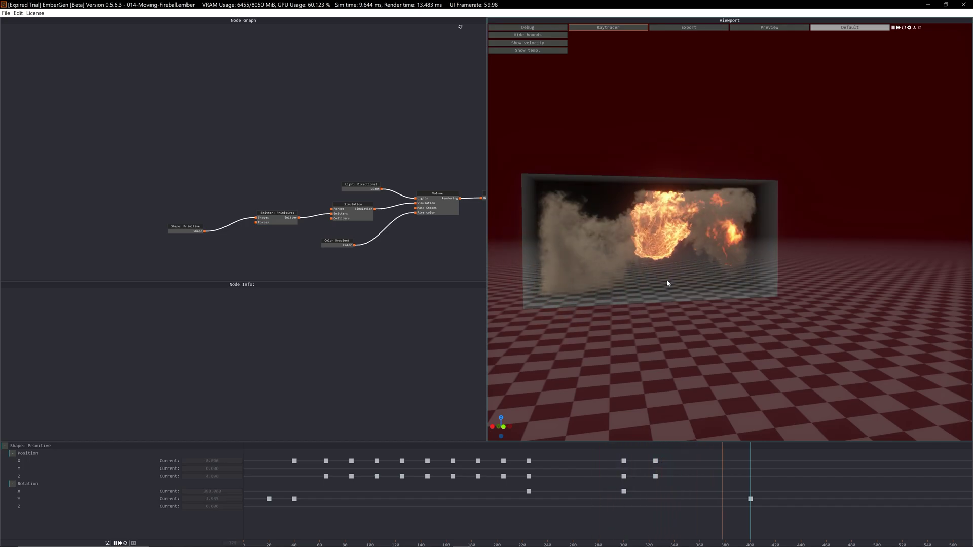
# Orbit and zoom around the moving fireball to view it from several corner angles.
pyautogui.moveTo(732, 267); pyautogui.dragTo(686, 276)
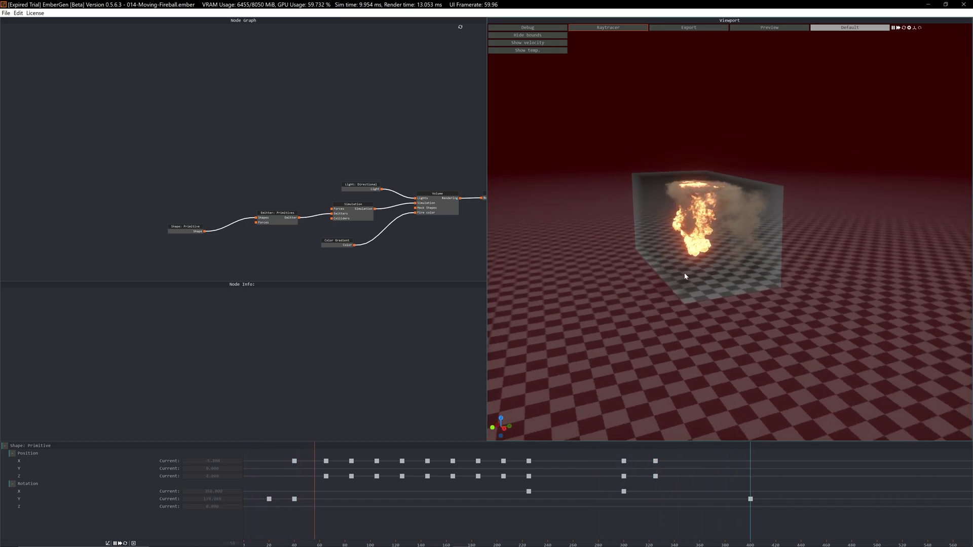
pyautogui.scroll(10, 696, 260)
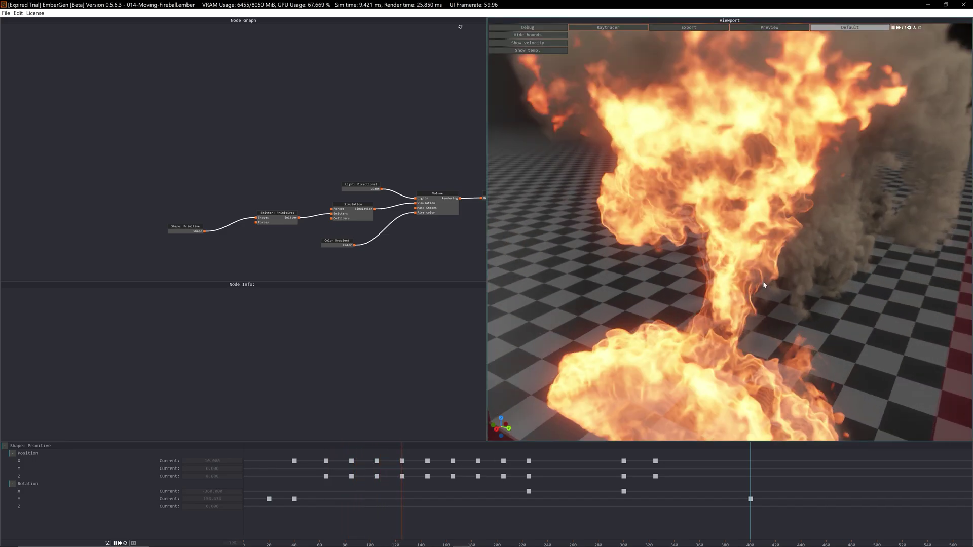
pyautogui.moveTo(767, 283); pyautogui.dragTo(738, 260)
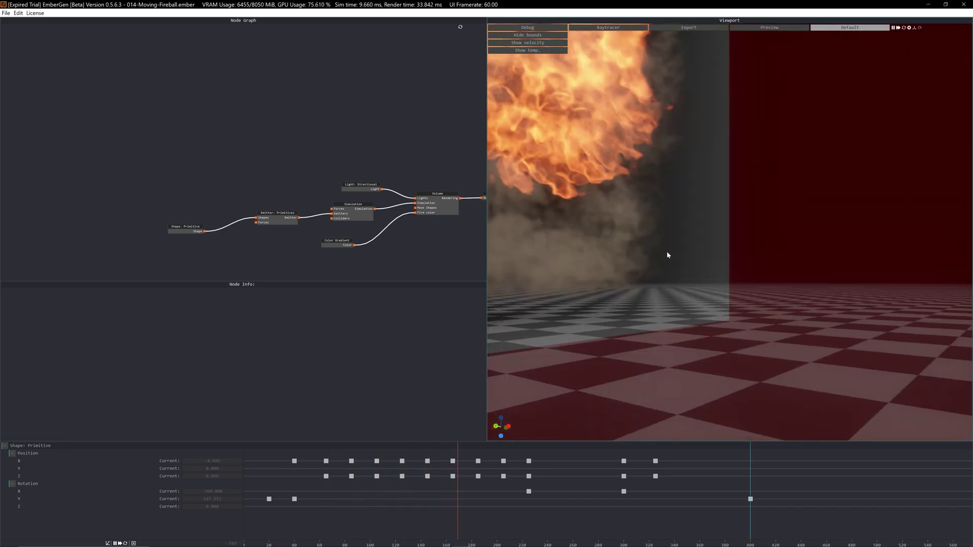
pyautogui.scroll(-5, 667, 251)
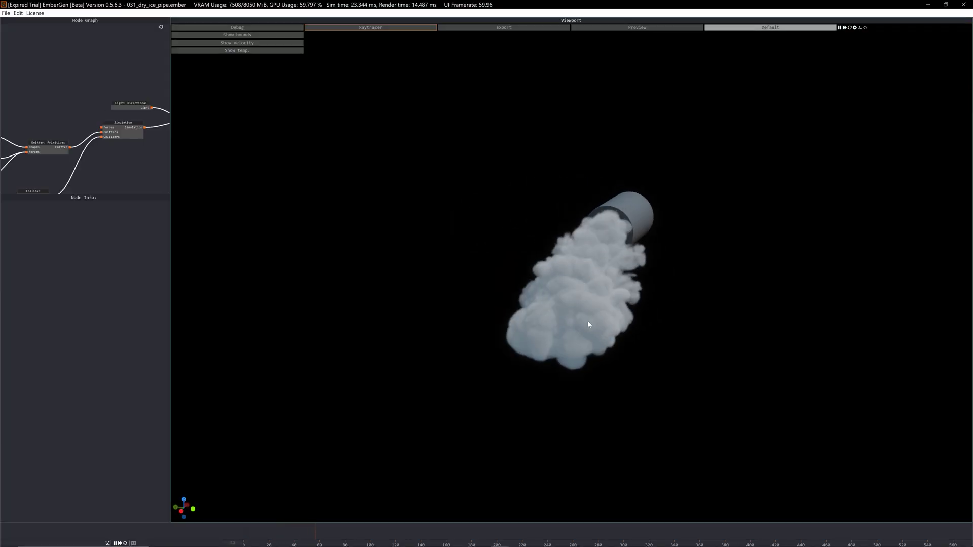
# Orbit around the dry-ice pipe, then set the Emitter: Primitives burst duration to 1.686 s.
pyautogui.scroll(5, 567, 364)
pyautogui.moveTo(530, 430); pyautogui.dragTo(579, 383)
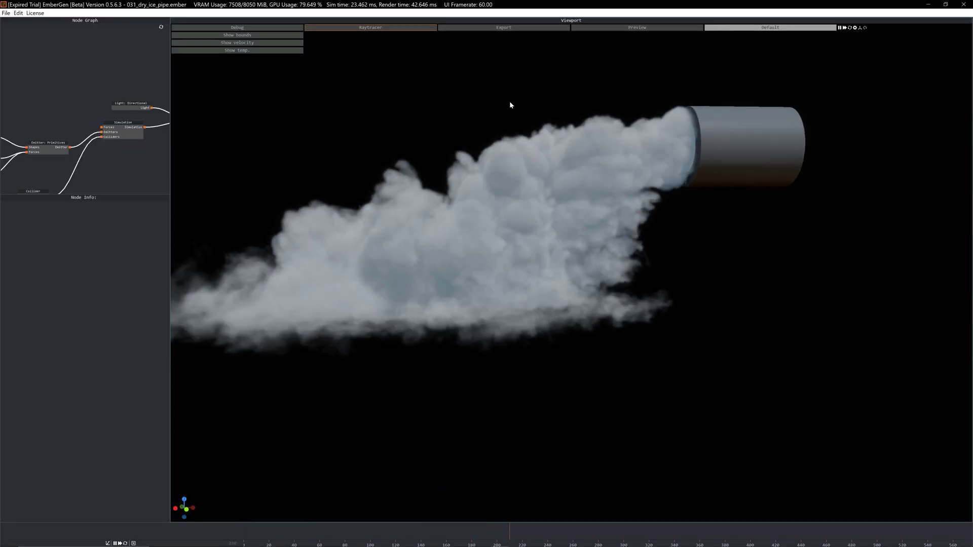
pyautogui.moveTo(426, 123); pyautogui.dragTo(385, 127)
pyautogui.moveTo(51, 160); pyautogui.dragTo(122, 129, button='middle')
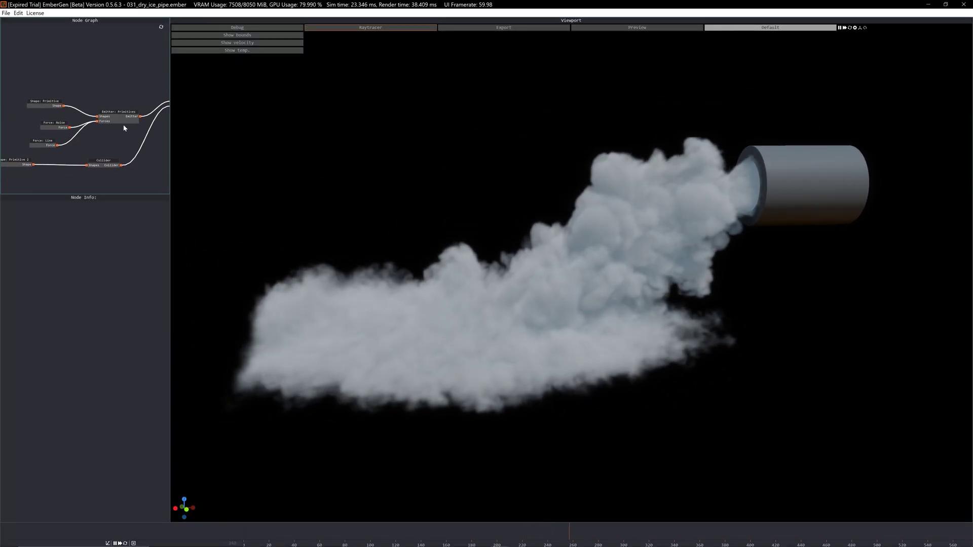
pyautogui.click(120, 120)
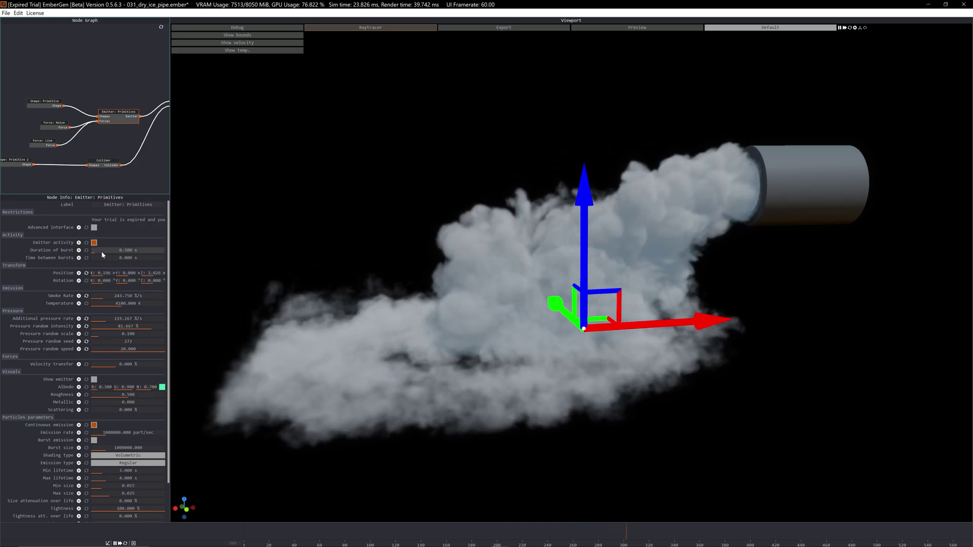
pyautogui.moveTo(111, 253); pyautogui.dragTo(104, 262)
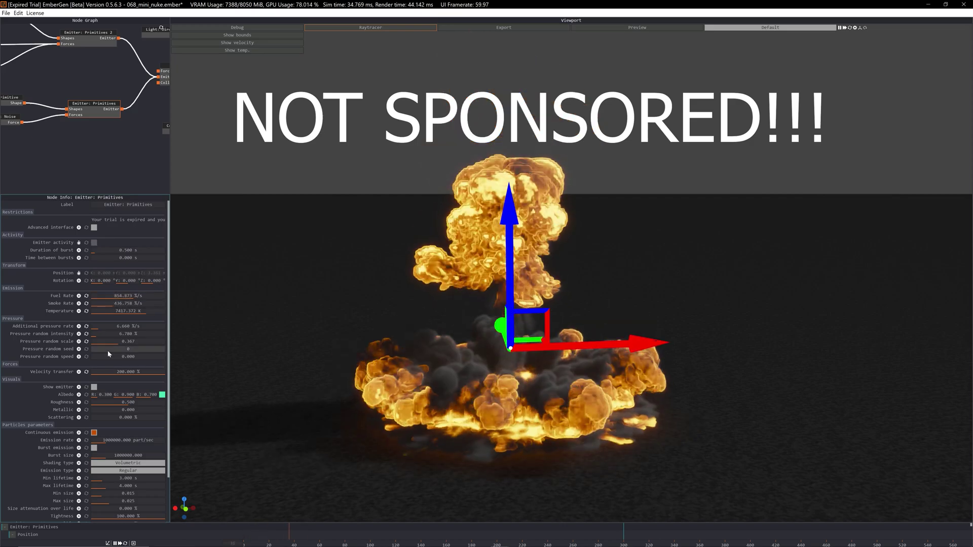
# Raise the mini nuke emitter's Pressure random intensity to 27.797 and Additional pressure rate to about 338.
pyautogui.moveTo(114, 334)
pyautogui.mouseDown()
pyautogui.moveTo(124, 334)
pyautogui.moveTo(120, 327)
pyautogui.mouseUp()
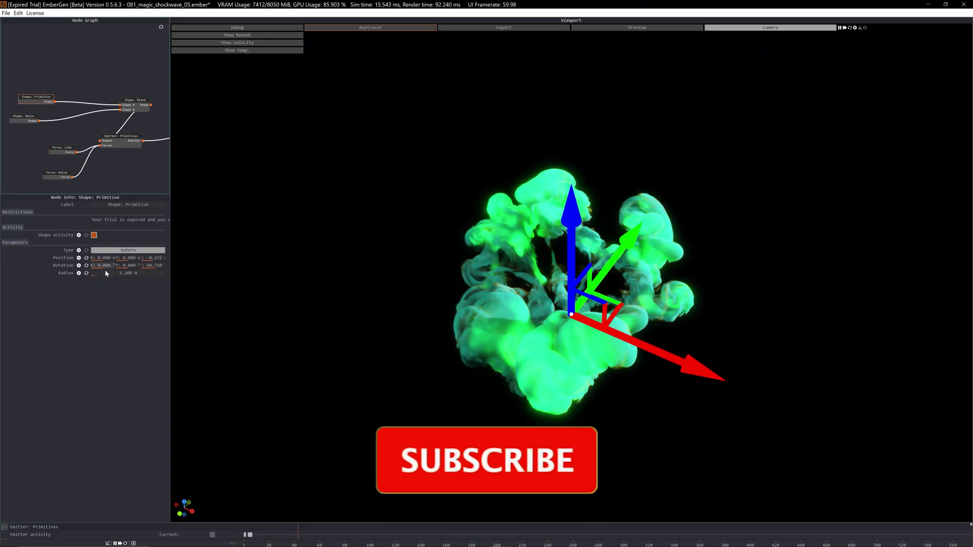
# Reduce the magic shockwave's Shape: Primitive sphere radius.
pyautogui.moveTo(129, 274); pyautogui.dragTo(93, 274)
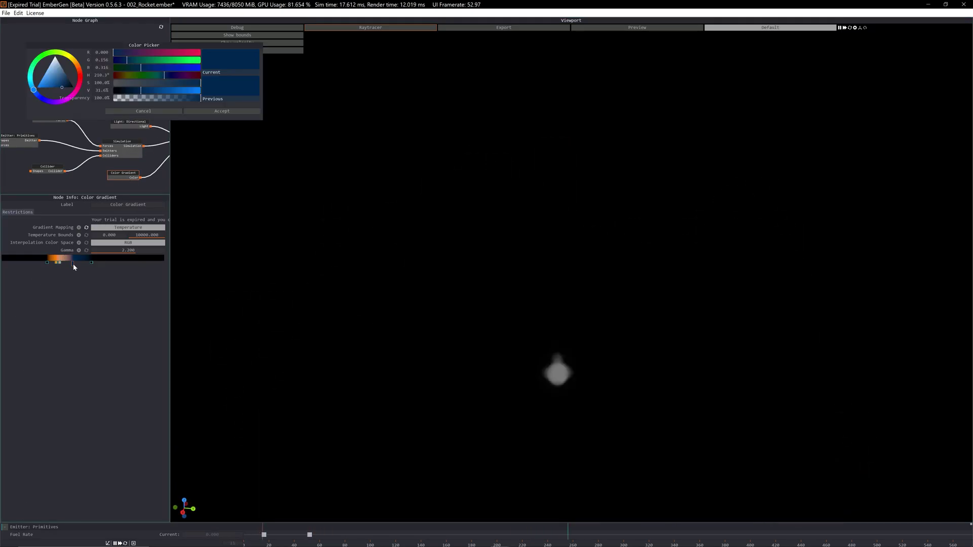
# Accept the new colour for the rocket preset's Color Gradient stop.
pyautogui.click(202, 110)
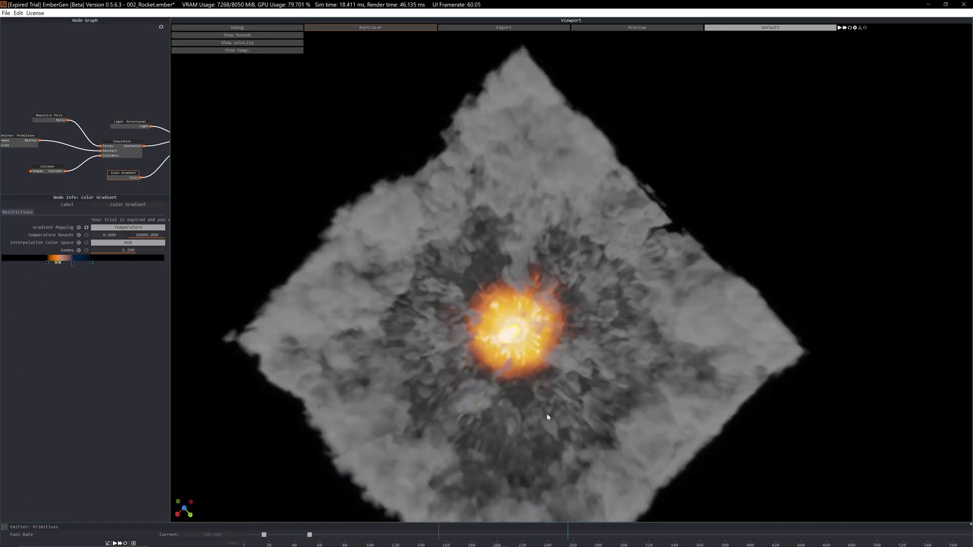